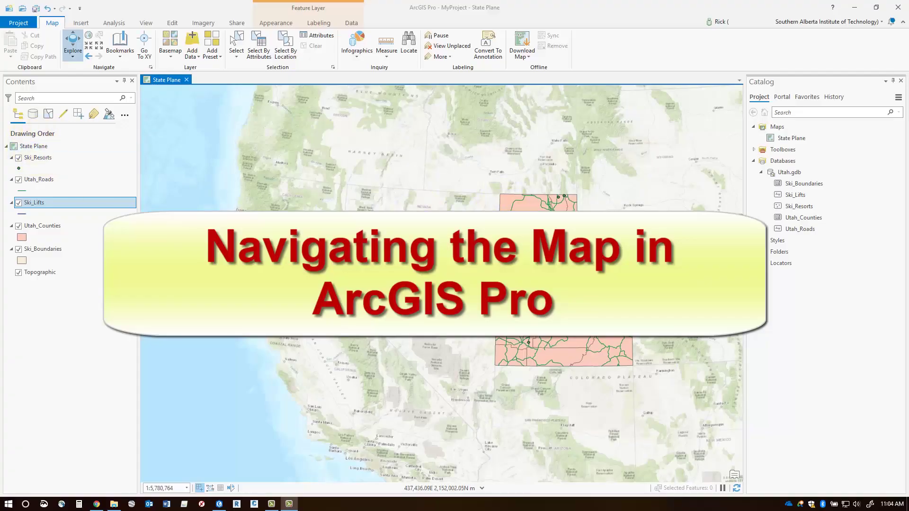
Step: Select the State Plane map, then the Ski_Resorts and Utah_Roads layers, in Contents
click(42, 147)
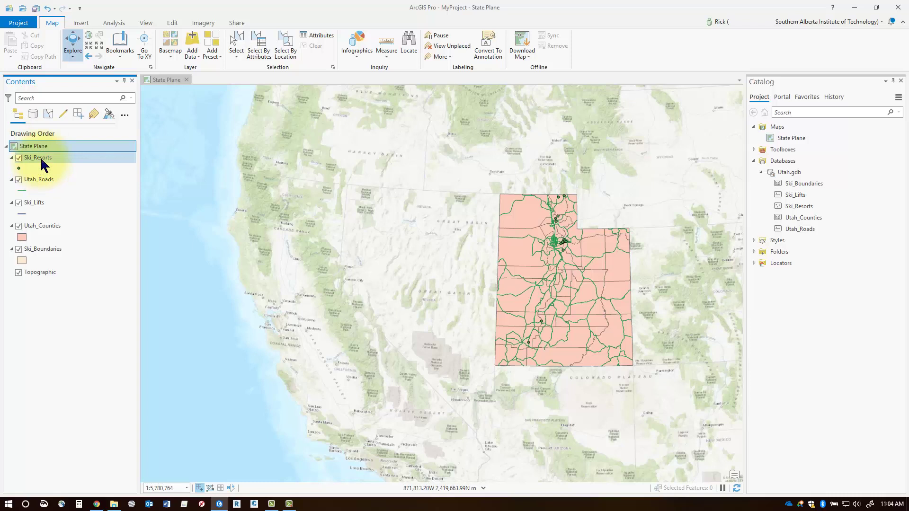
click(41, 158)
click(44, 180)
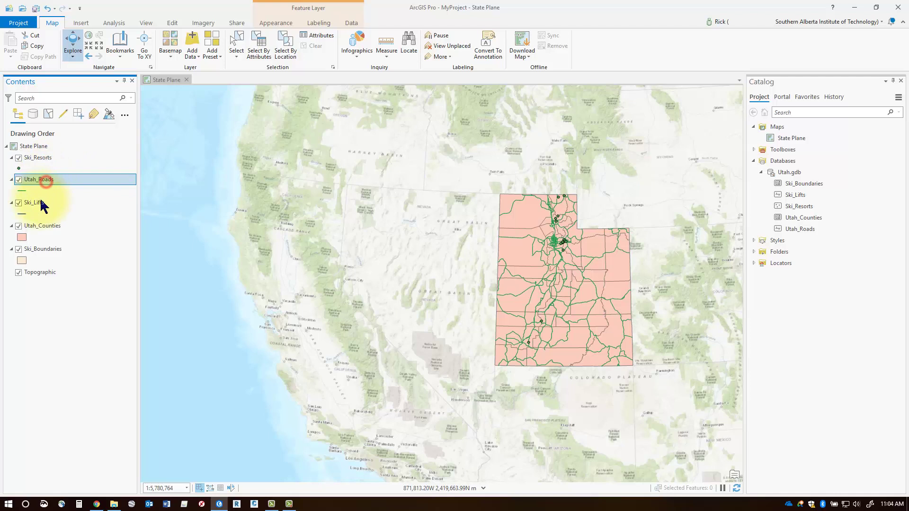
click(47, 145)
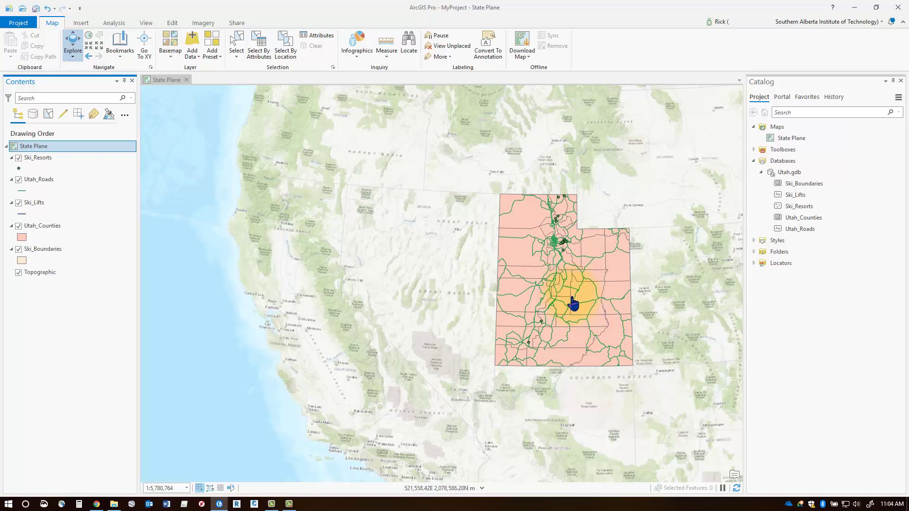
Step: Zoom in on Utah and pan so the state is centred in the map view
scroll(573, 303, up, 5)
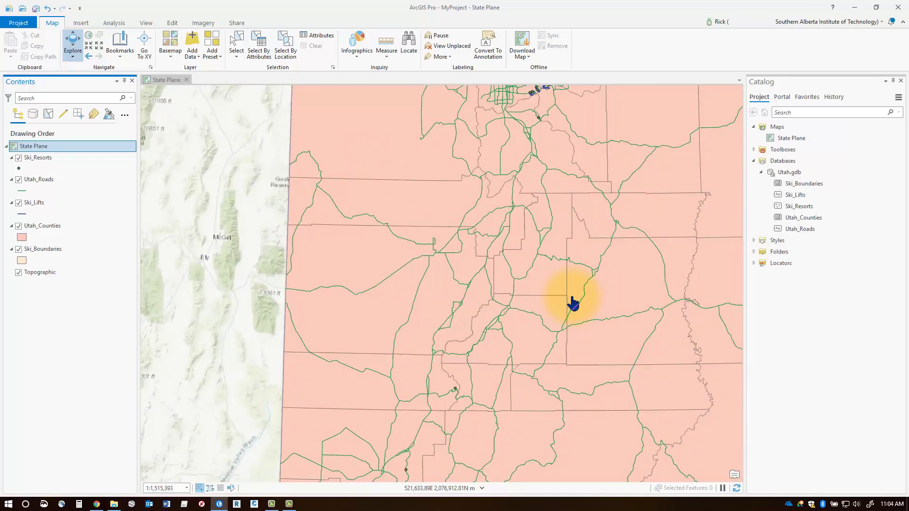
scroll(573, 303, down, 6)
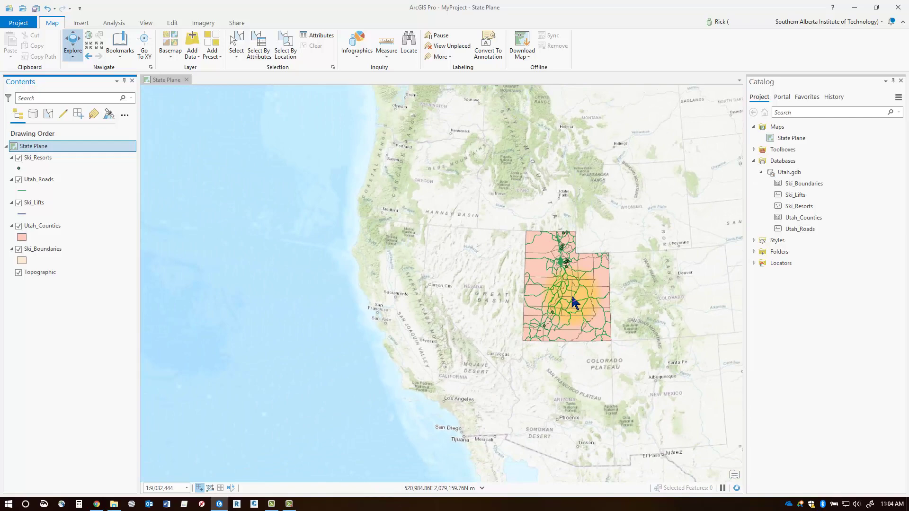
scroll(571, 294, up, 3)
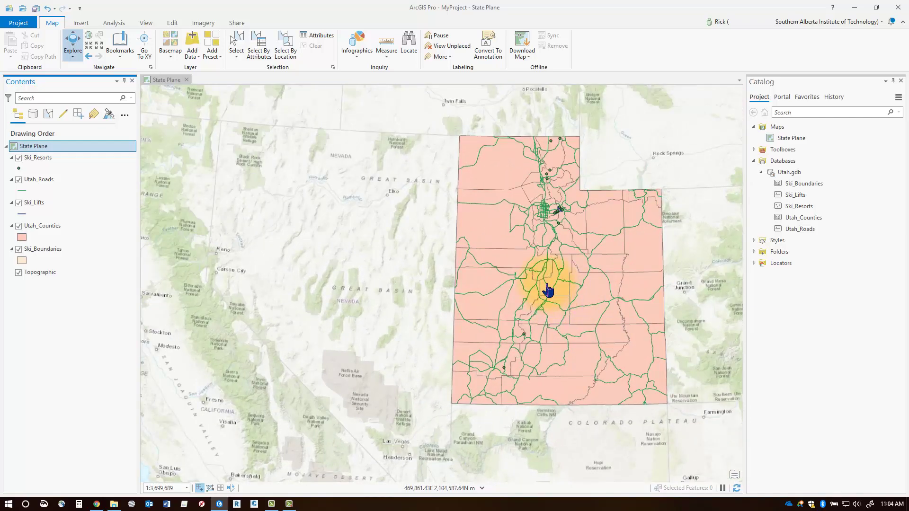
drag(548, 290, 458, 298)
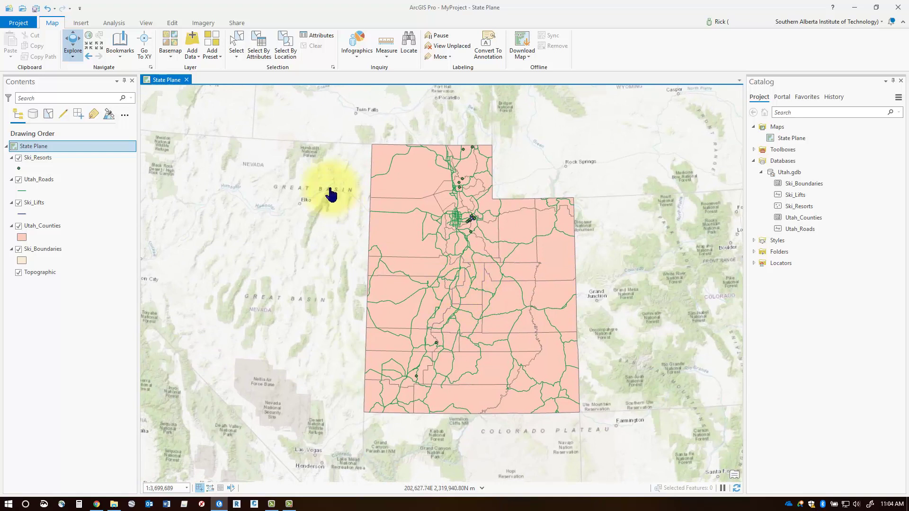
Step: Zoom out to the full extent of all data, then zoom back in toward Utah
click(53, 26)
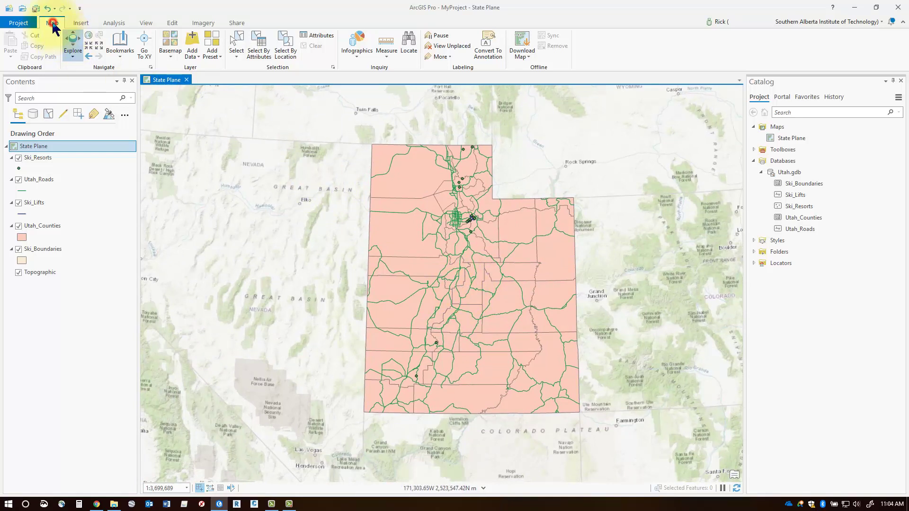
click(89, 36)
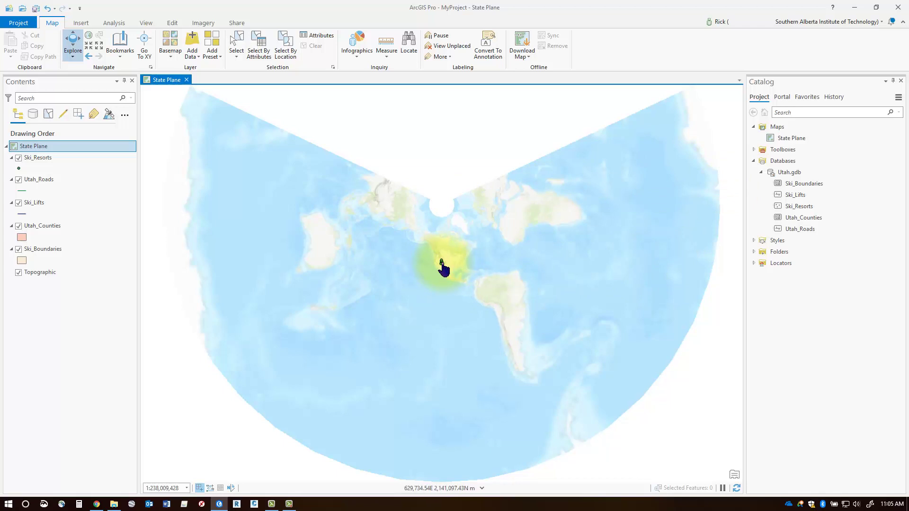
scroll(443, 271, up, 3)
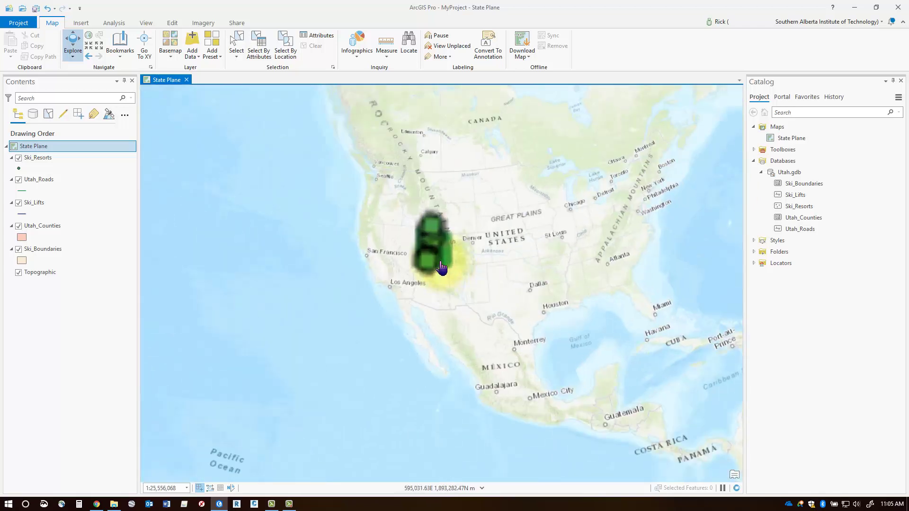
scroll(442, 267, up, 4)
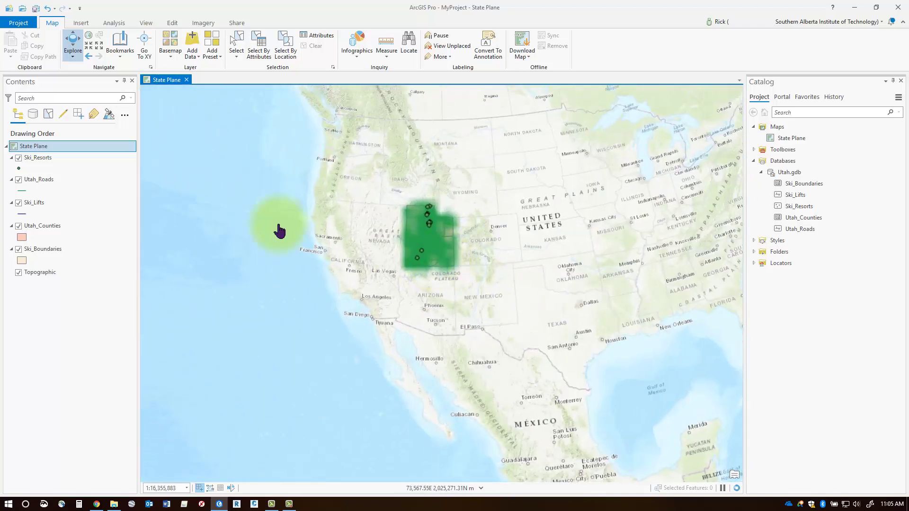
Step: Zoom to the Ski_Resorts layer, then zoom out slightly to show all of Utah
right_click(34, 159)
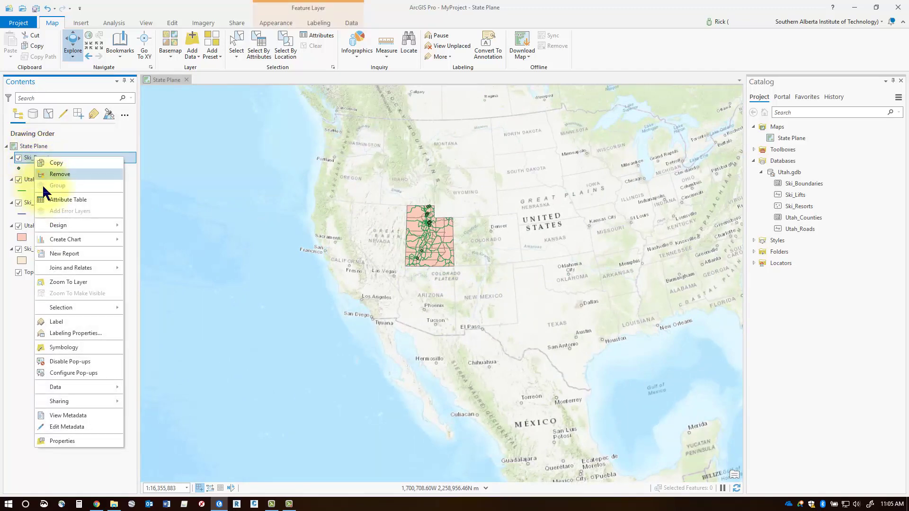
click(66, 282)
scroll(496, 257, down, 2)
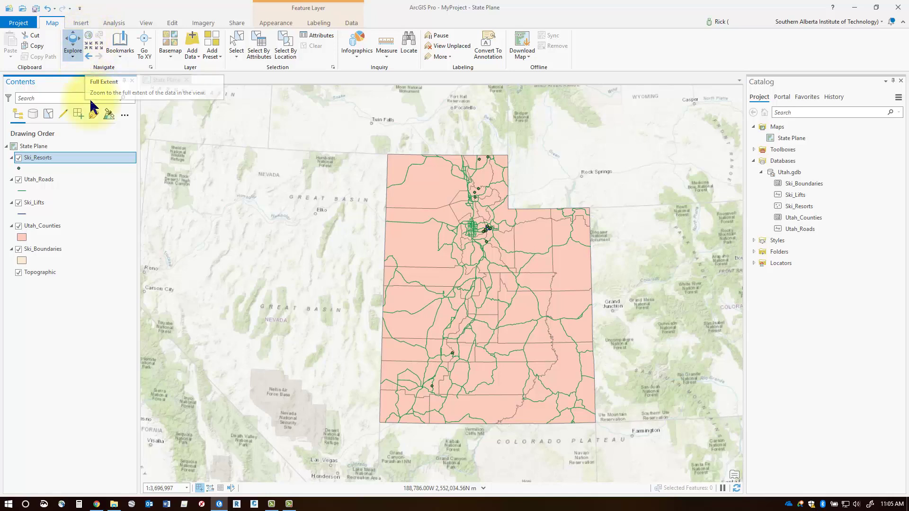
Step: In State Plane map properties, set a custom extent taken from the Ski_Resorts layer's extent
right_click(35, 149)
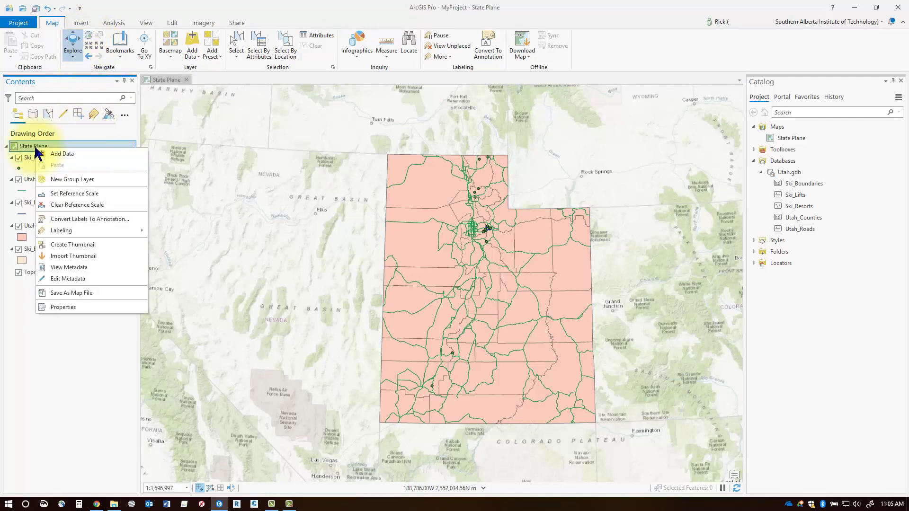
click(62, 307)
click(302, 191)
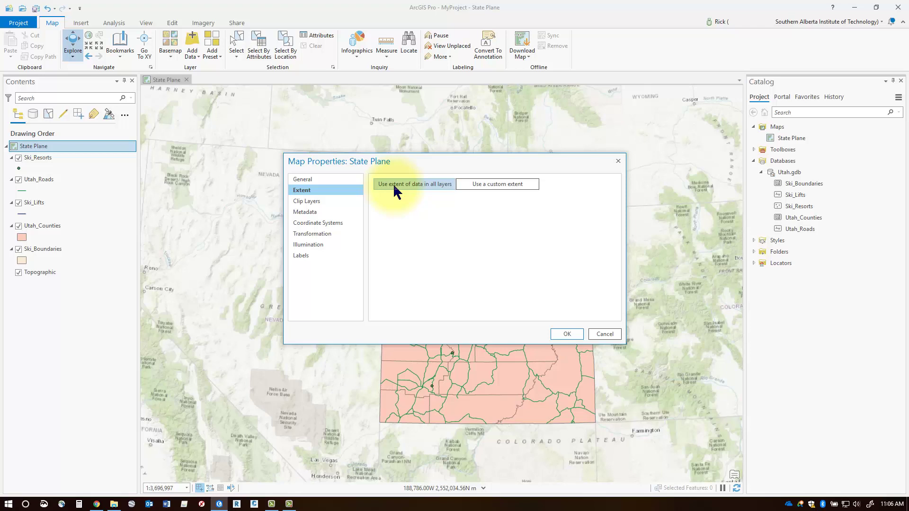
click(478, 184)
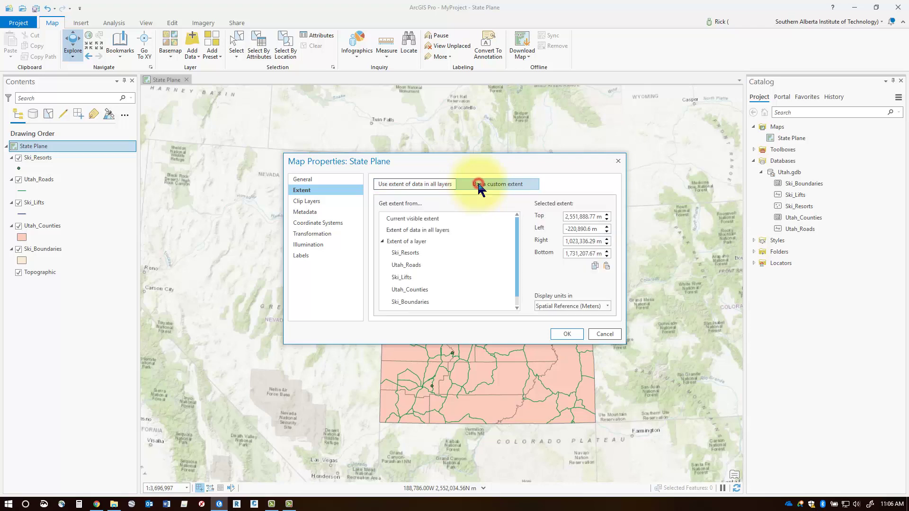
click(393, 218)
drag(445, 162, 286, 148)
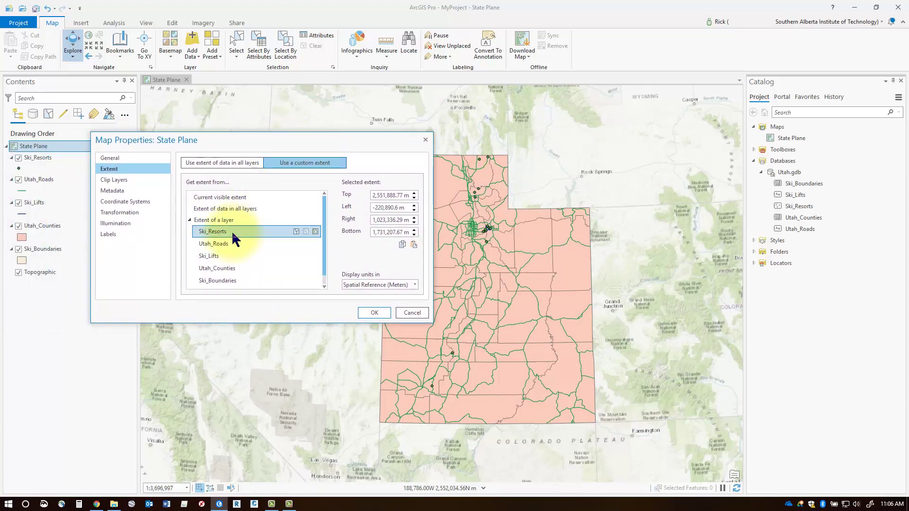
click(218, 259)
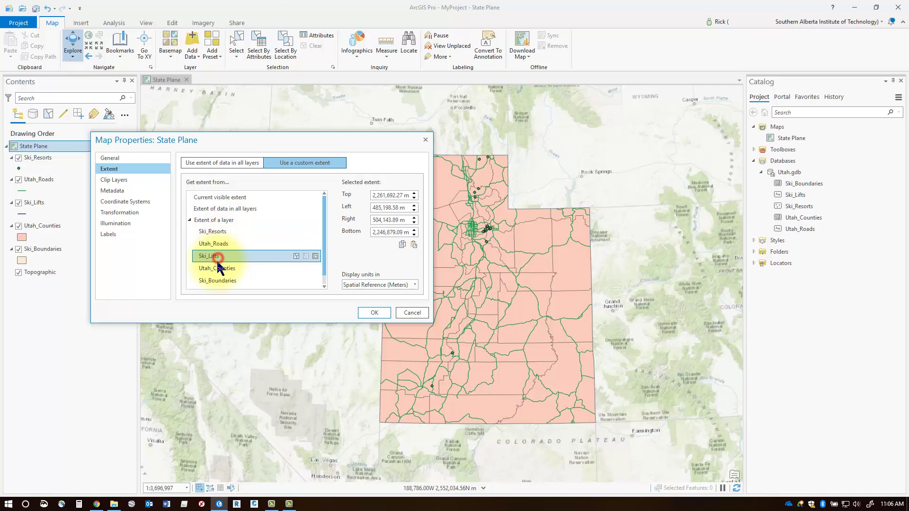
click(214, 197)
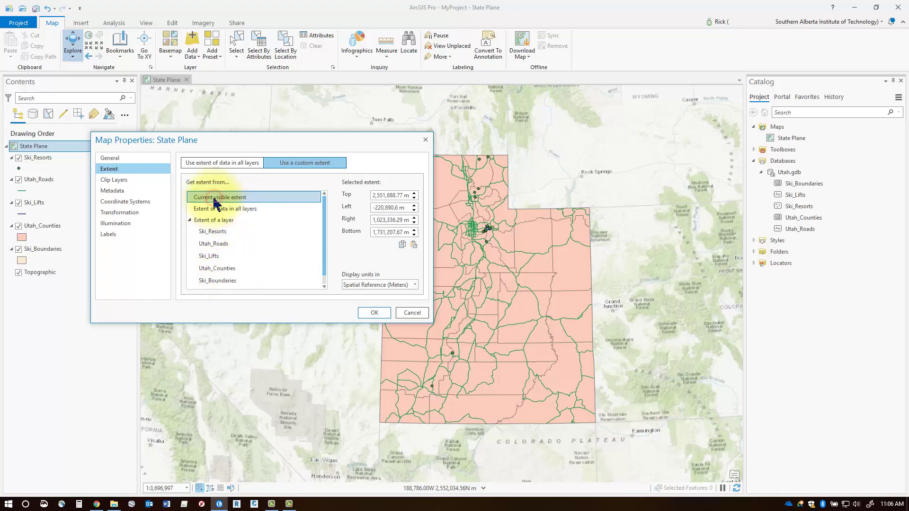
Step: Apply the custom extent, then zoom in and test the new Full Extent
click(374, 313)
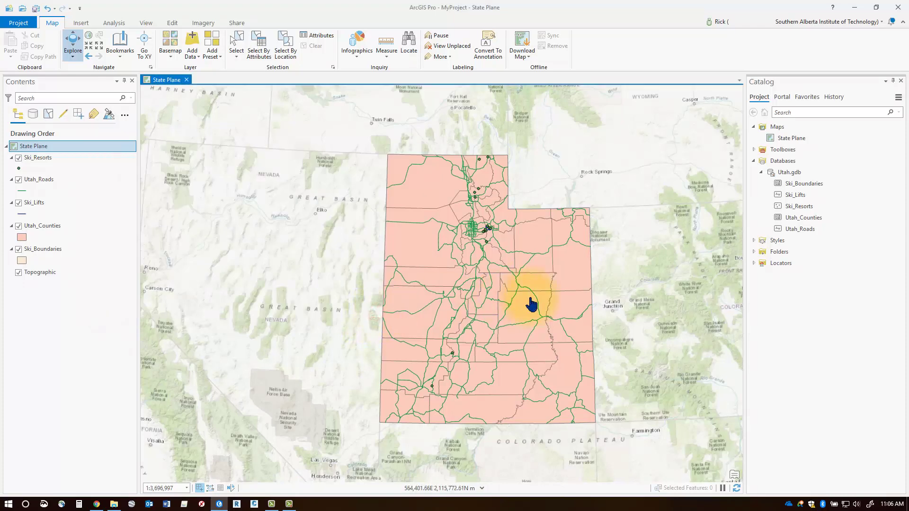
scroll(516, 306, up, 3)
scroll(491, 293, up, 5)
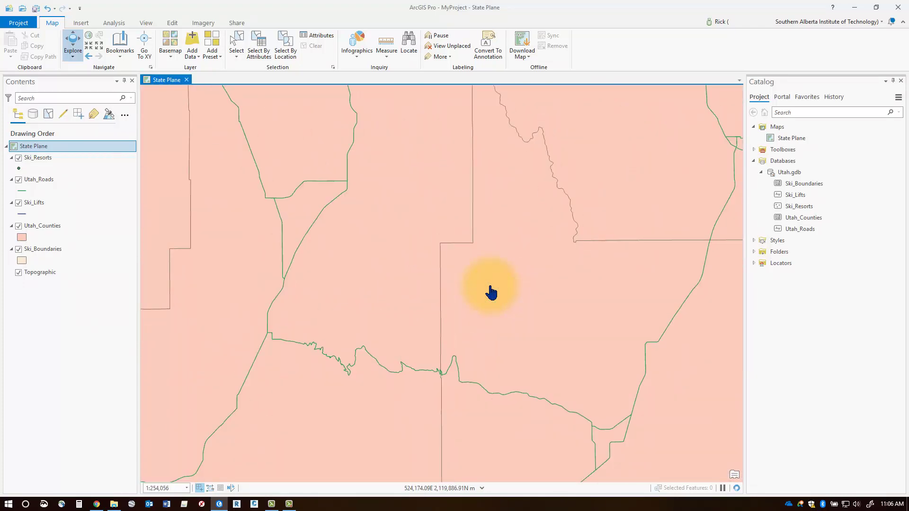
click(90, 40)
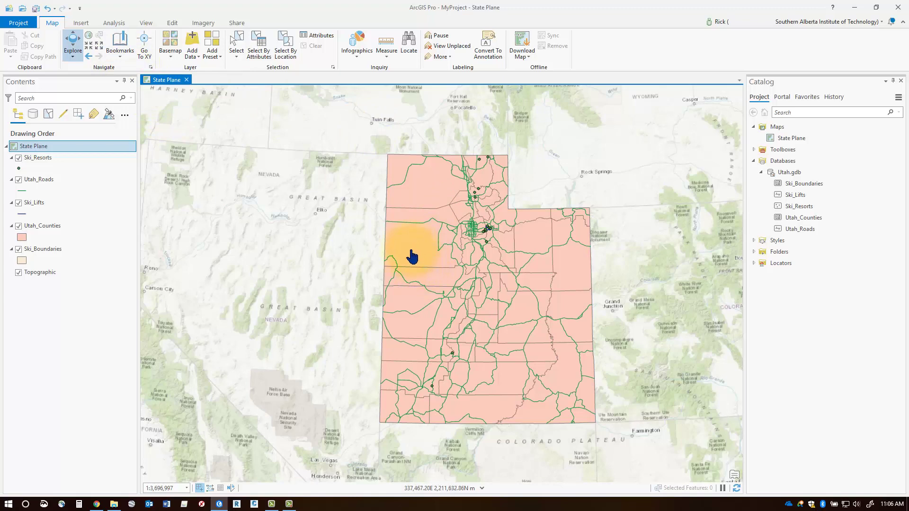
Step: Zoom in to about 1:620,253 and pan to frame Utah's western border
scroll(408, 253, up, 1)
scroll(409, 252, up, 5)
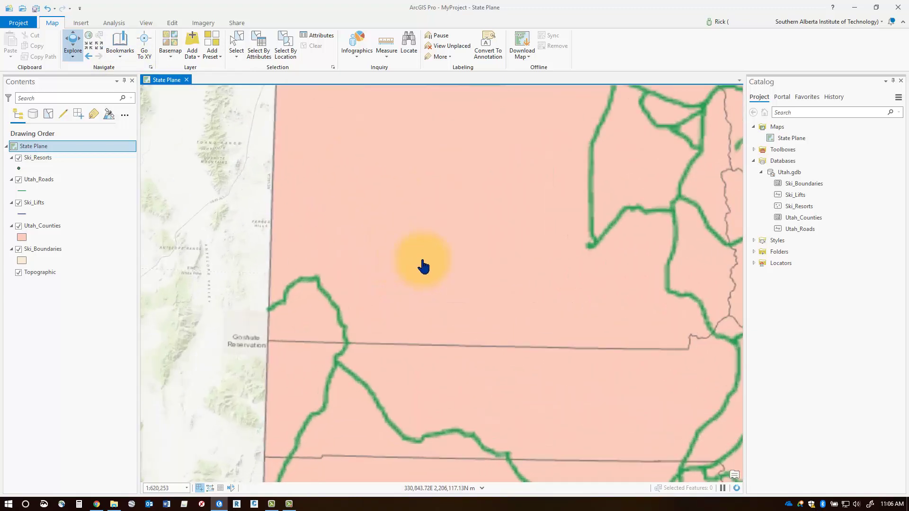
drag(416, 267, 397, 299)
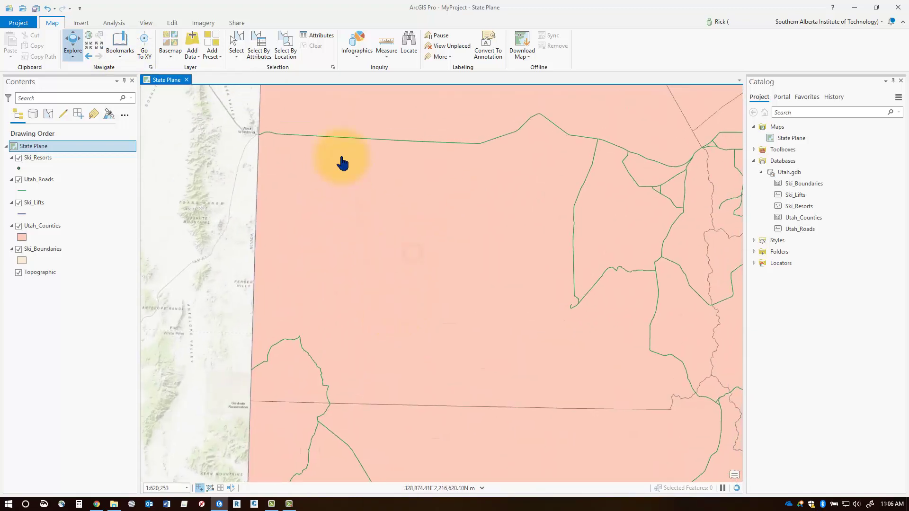
Step: Create a new bookmark of the current view named 'Eastside'
click(119, 57)
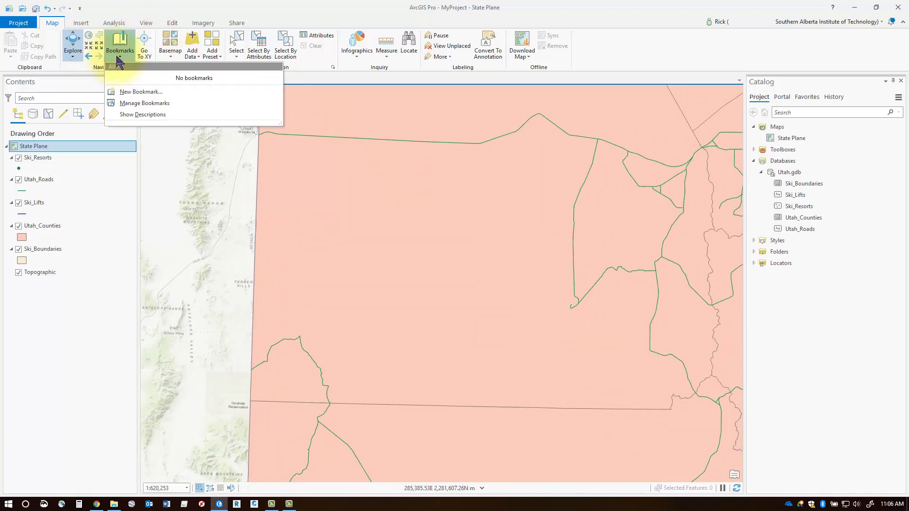
click(138, 93)
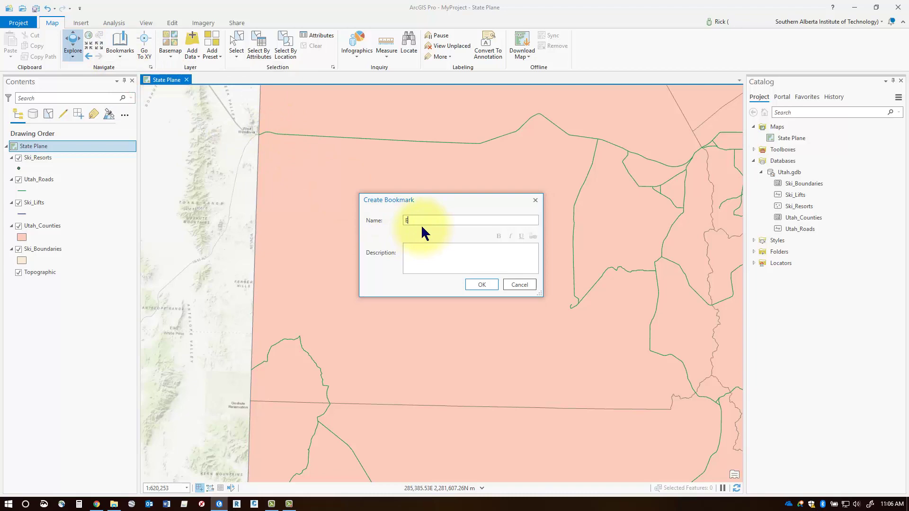
text(Eastside)
click(482, 285)
Step: Zoom out, then return to the saved view using the Eastside bookmark
scroll(521, 276, down, 5)
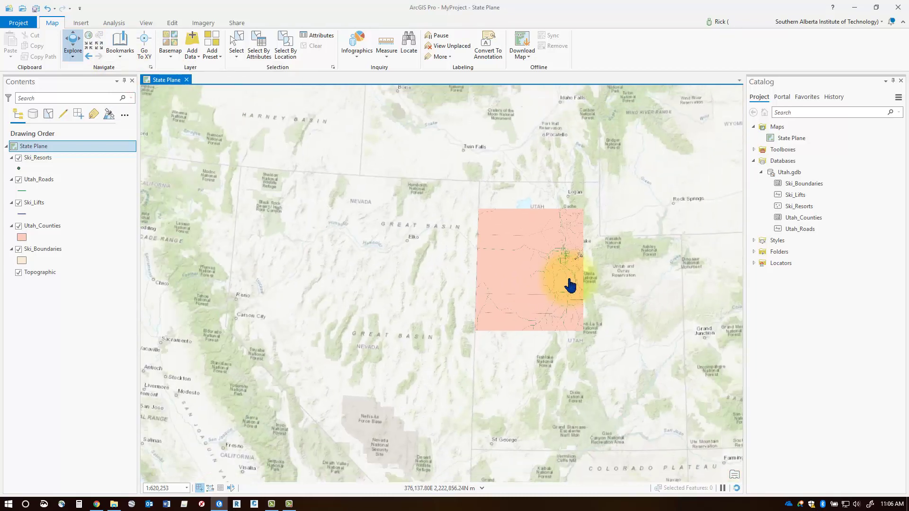
click(117, 59)
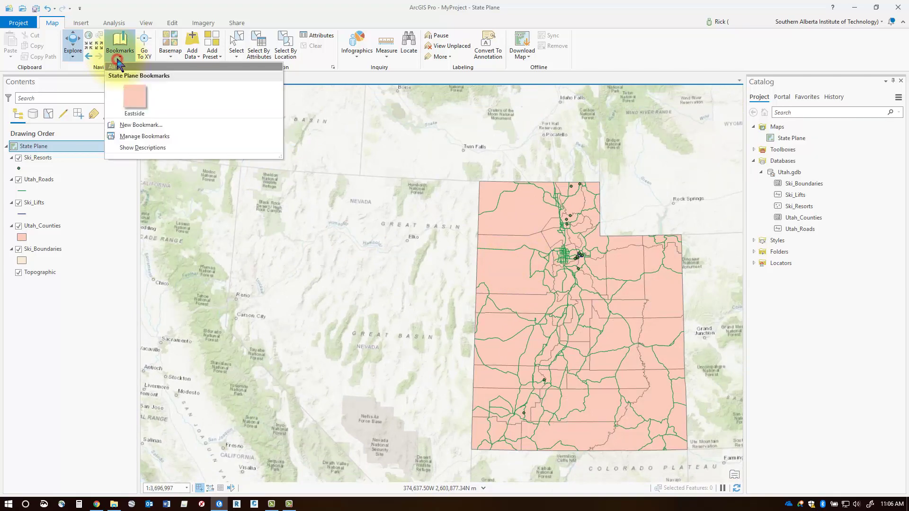
click(135, 102)
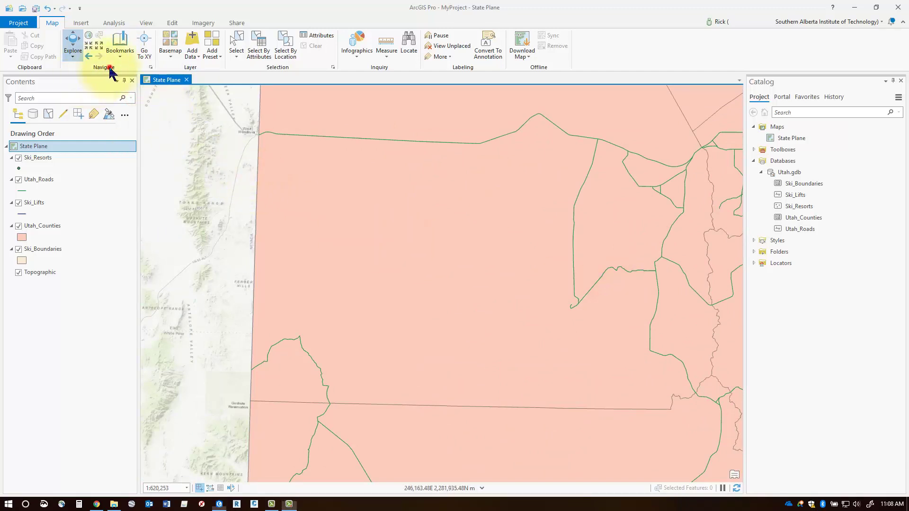
Step: Open Navigation options, keep mouse wheel forward as Zooms in, and expand On Screen Navigator
click(151, 68)
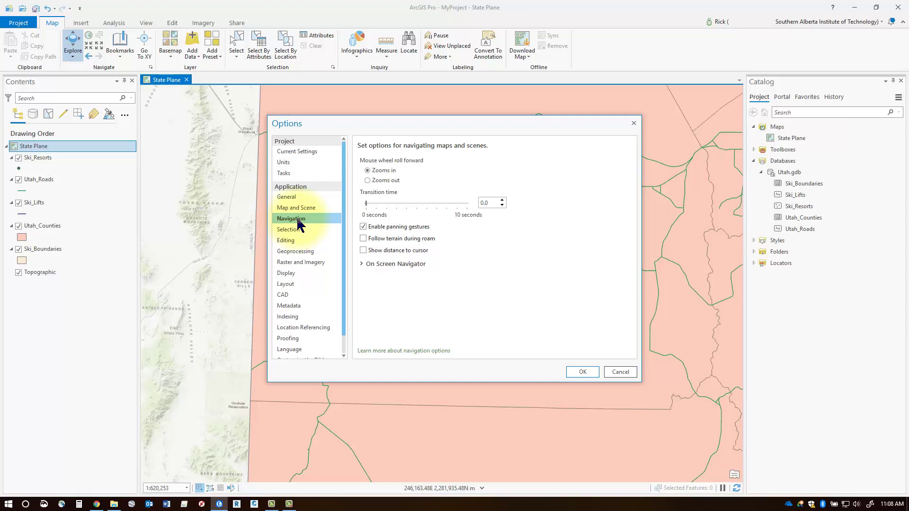
click(377, 183)
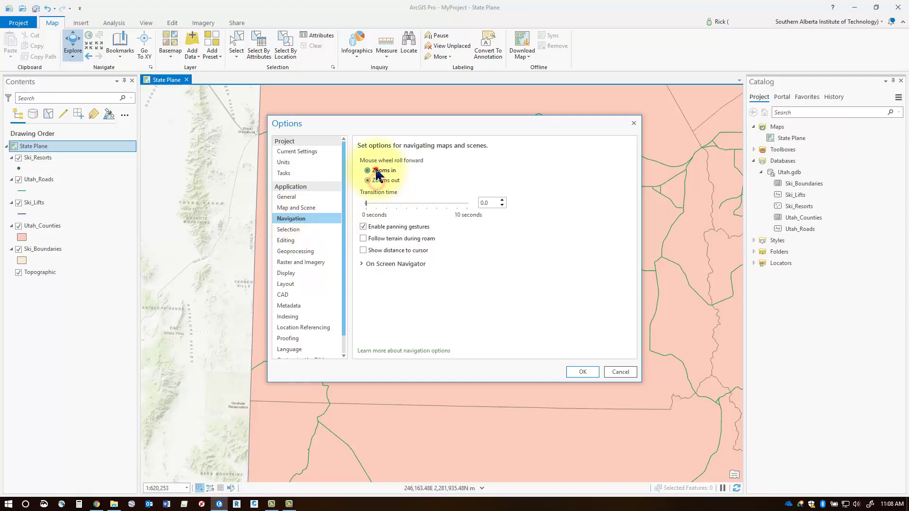
click(374, 171)
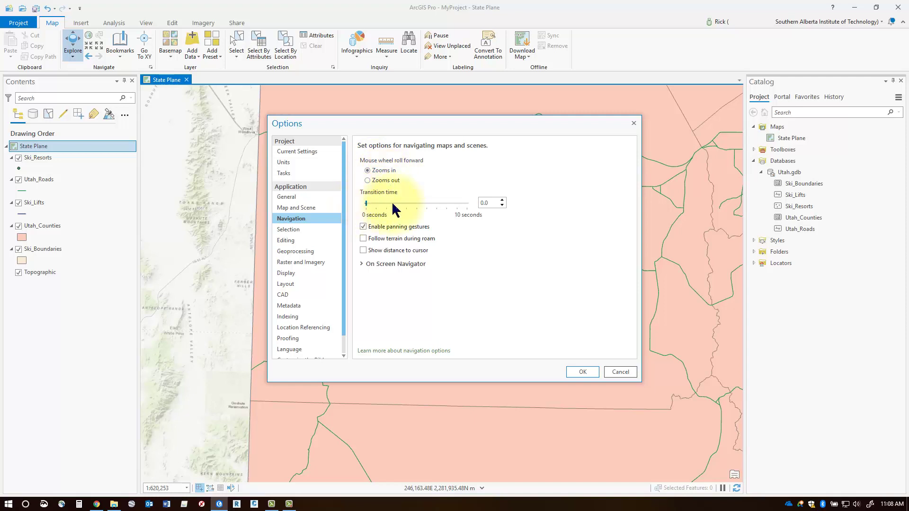
click(362, 264)
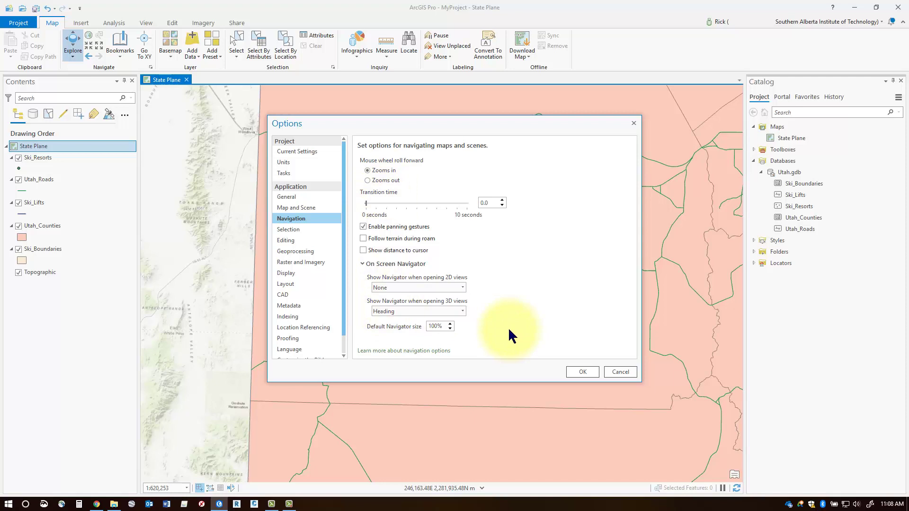